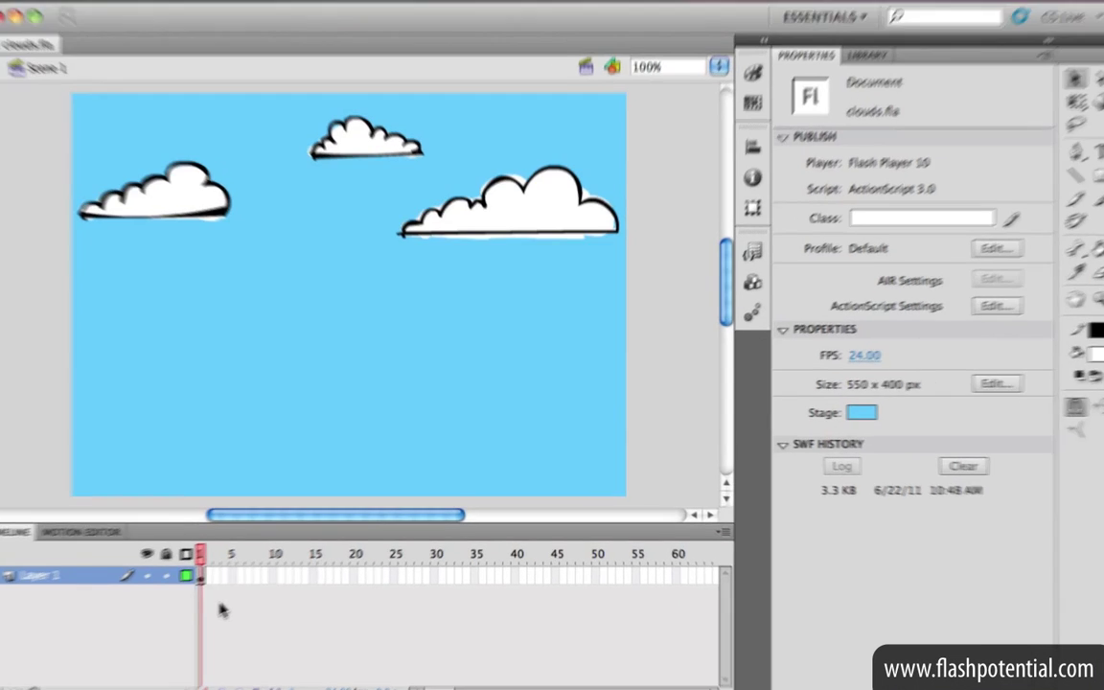
Preview the finished cloud animation and inspect the CloudsAnimation symbol's layers
key("super+Return")
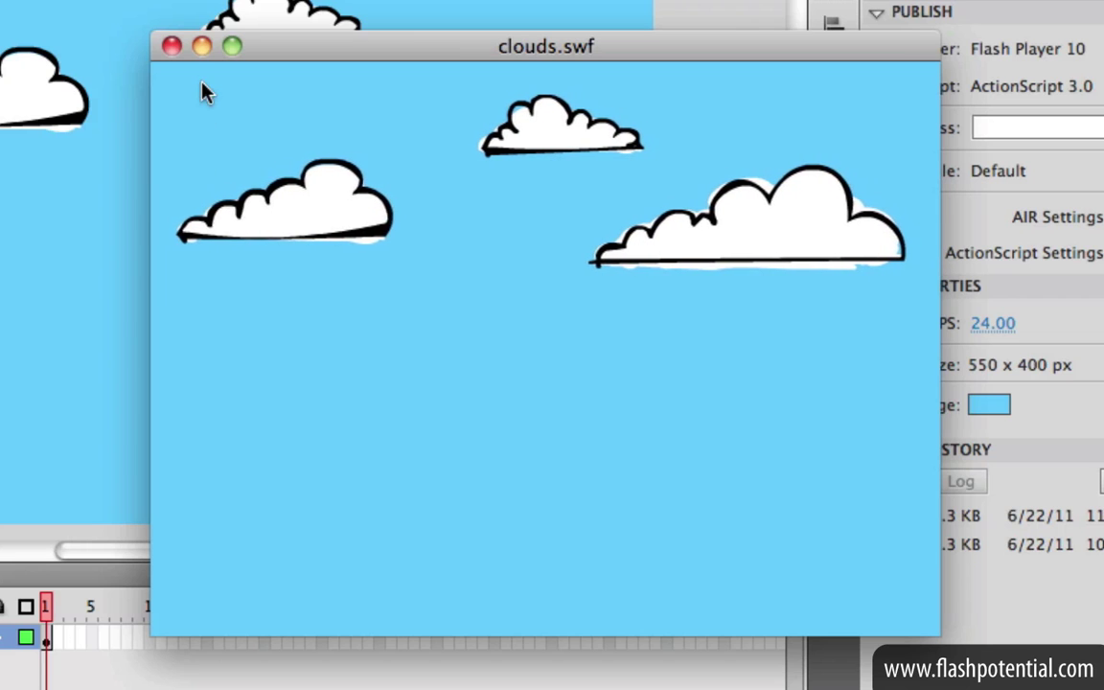
left_click(172, 45)
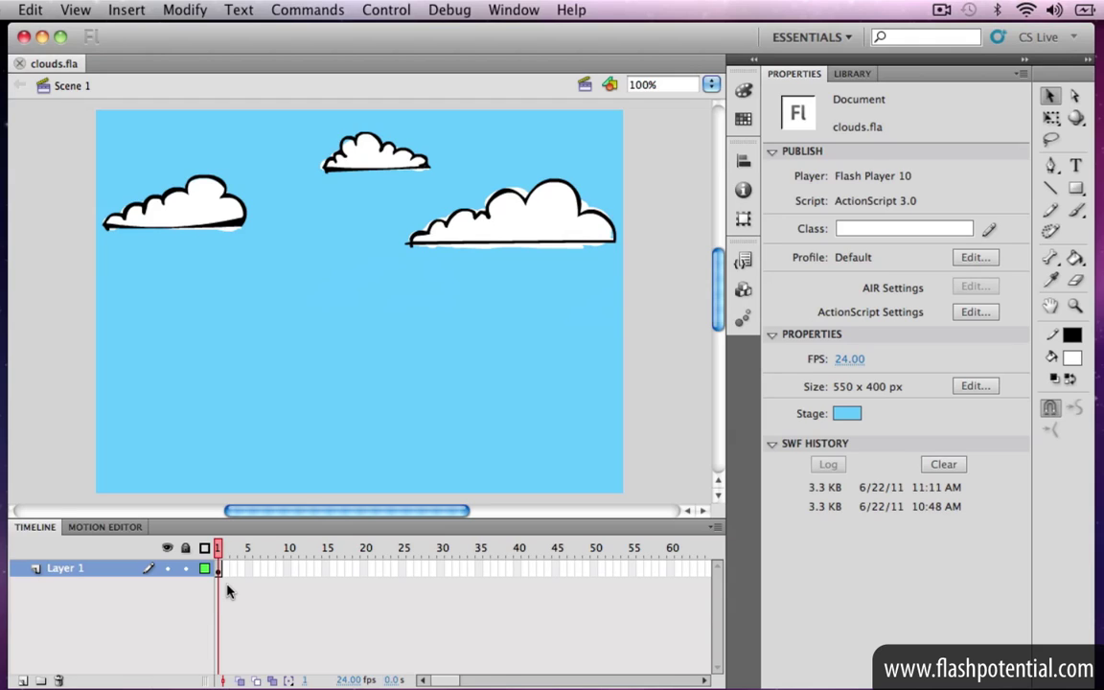
left_click(535, 226)
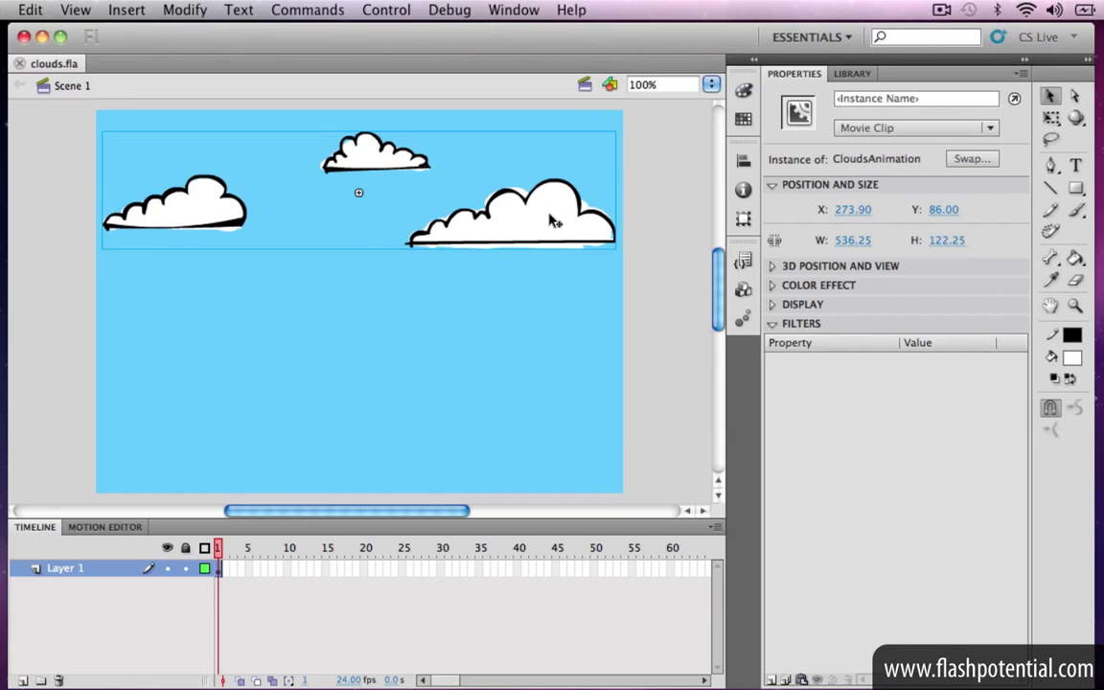
double_click(553, 220)
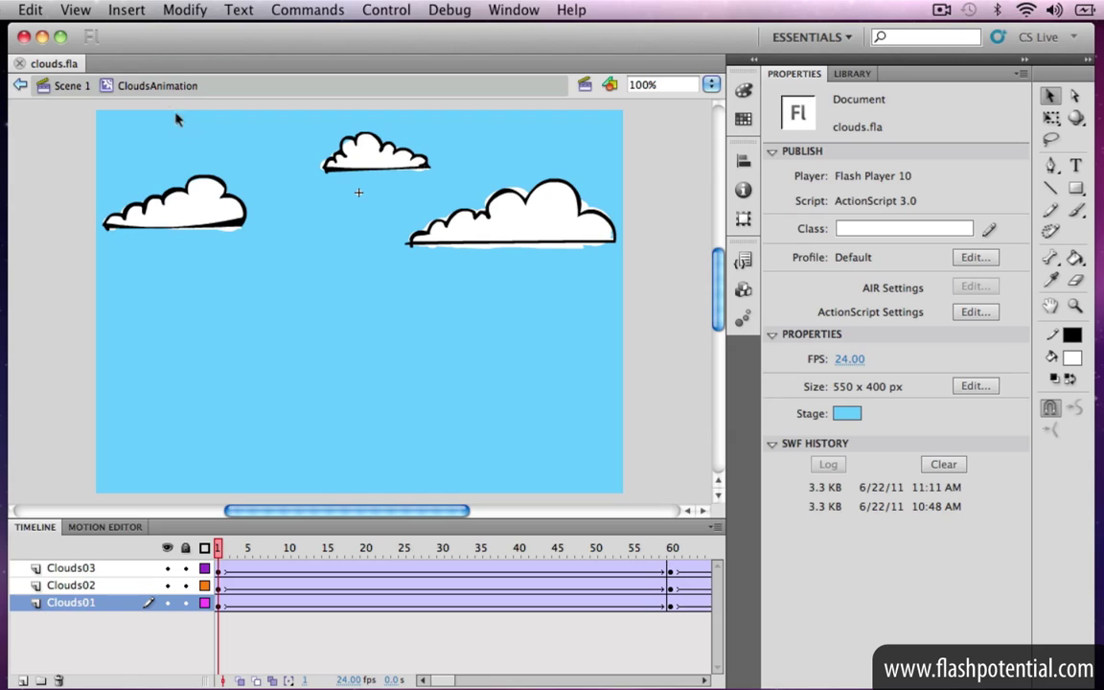
left_click(81, 86)
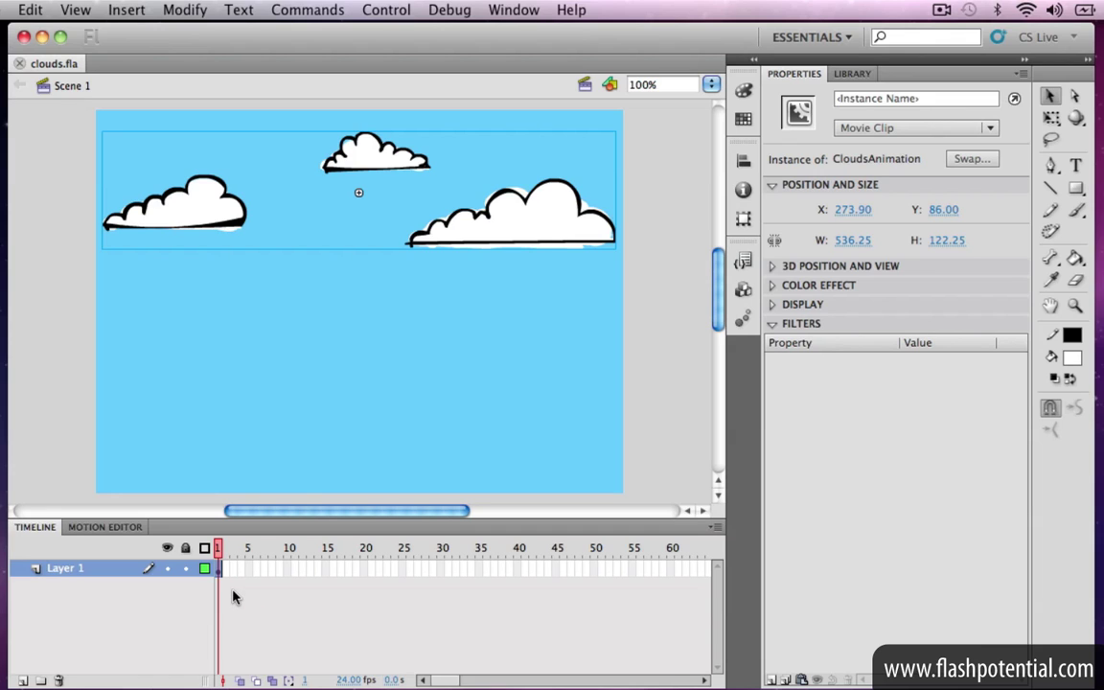
key("super+Return")
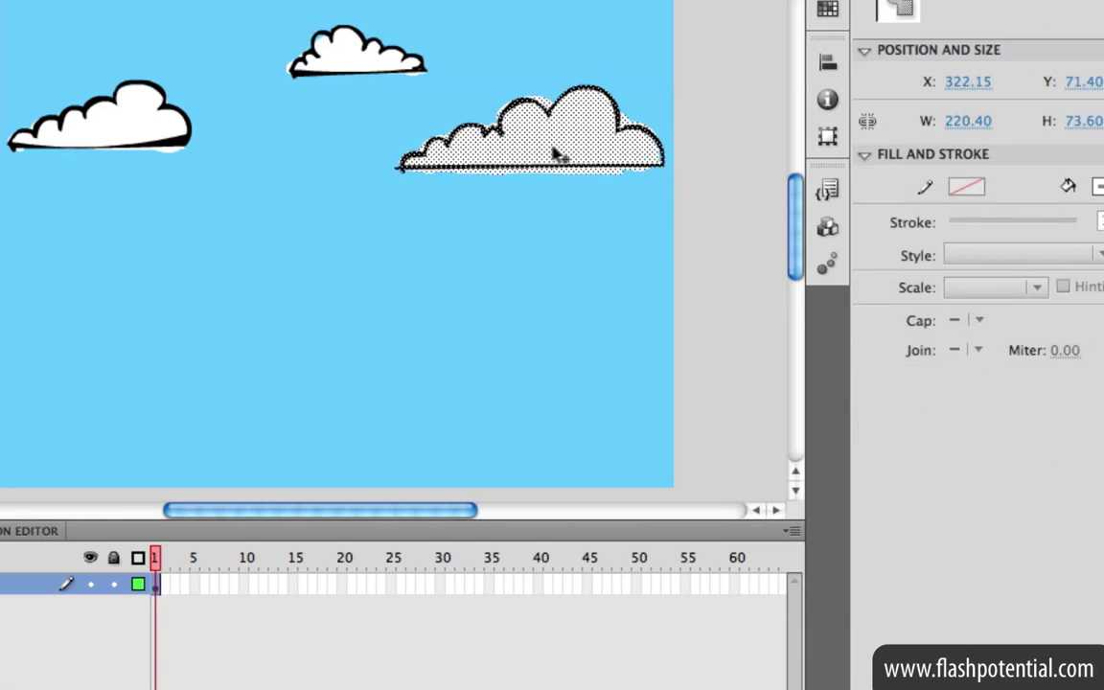
Convert the right and left clouds into movie clips named Clouds01 and Clouds02
right_click(536, 228)
left_click(669, 658)
type("Clouds01")
key("Return")
left_click_drag(217, 156, 98, 104)
right_click(153, 110)
left_click(296, 626)
type("Clouds02")
left_click(727, 93)
Convert the small top cloud into a movie clip named Clouds03
left_click_drag(283, 21, 450, 104)
right_click(369, 57)
left_click(476, 569)
type("Clouds03")
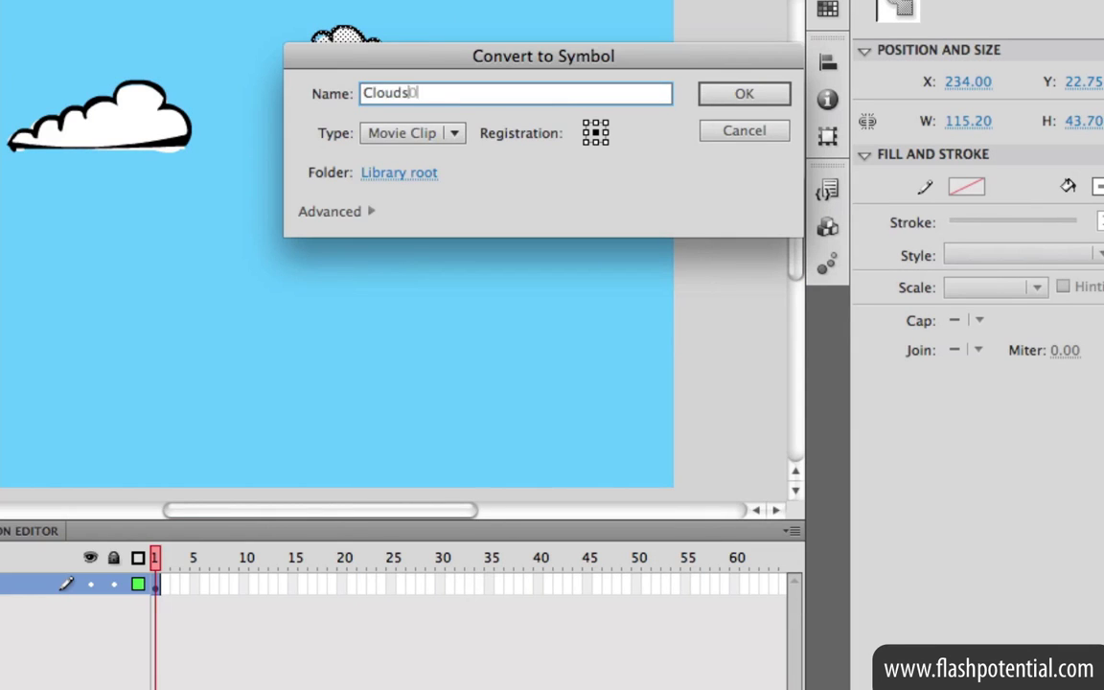
left_click(714, 94)
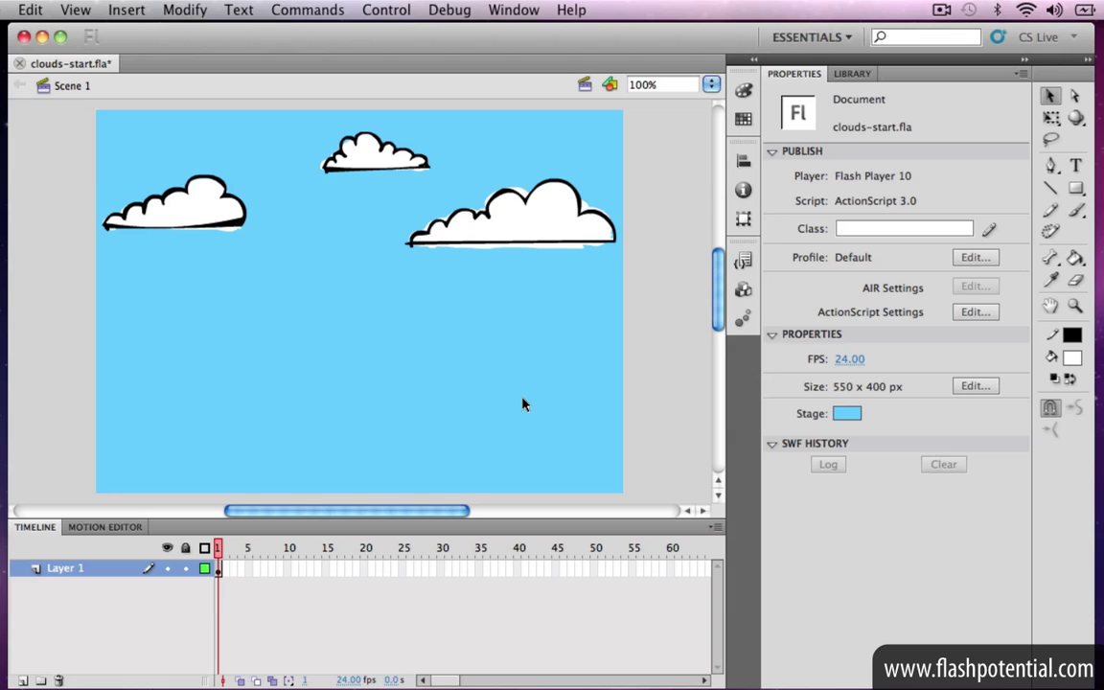
left_click_drag(89, 113, 627, 287)
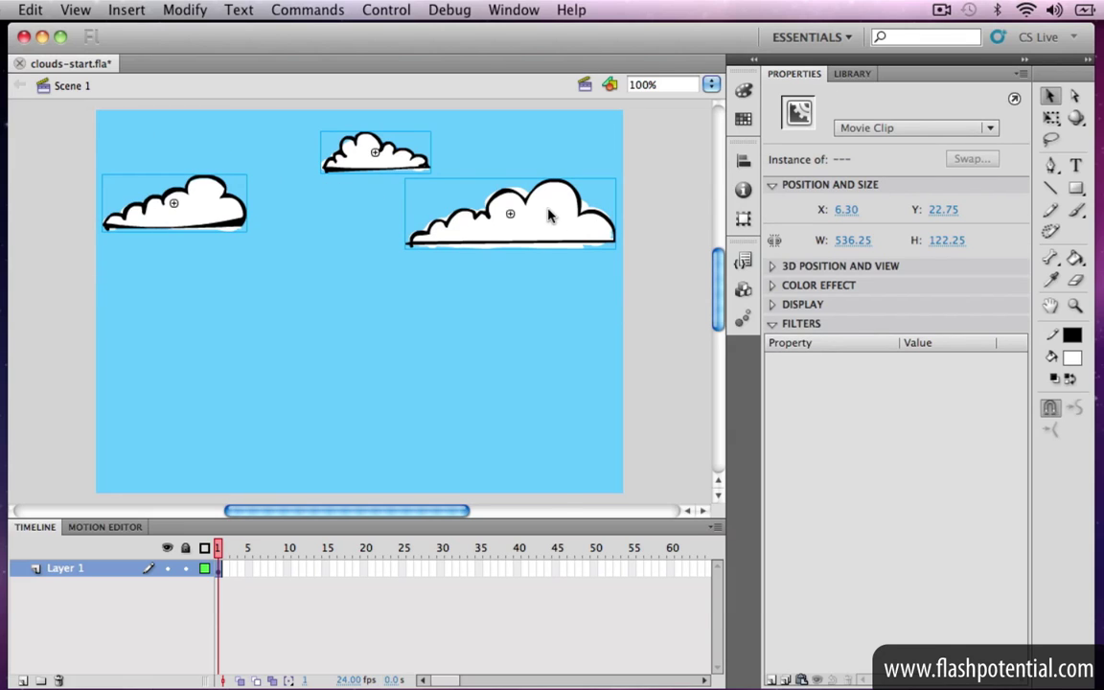
Convert the three selected cloud clips into one movie clip named CloudsAnimation
right_click(549, 212)
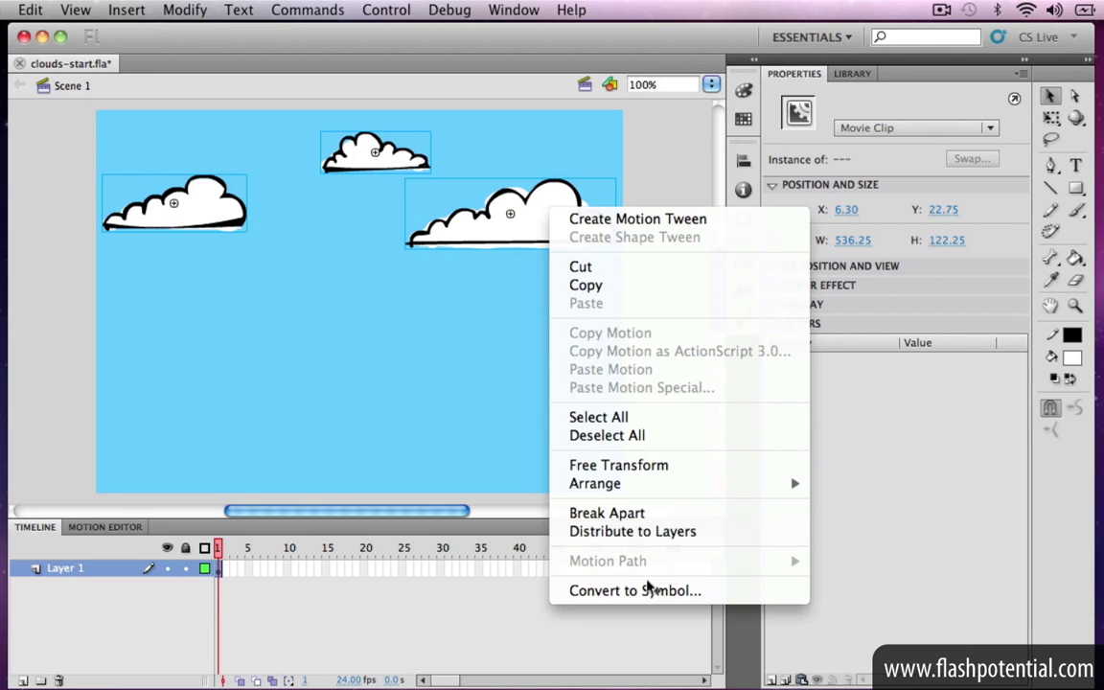
left_click(647, 590)
type("C")
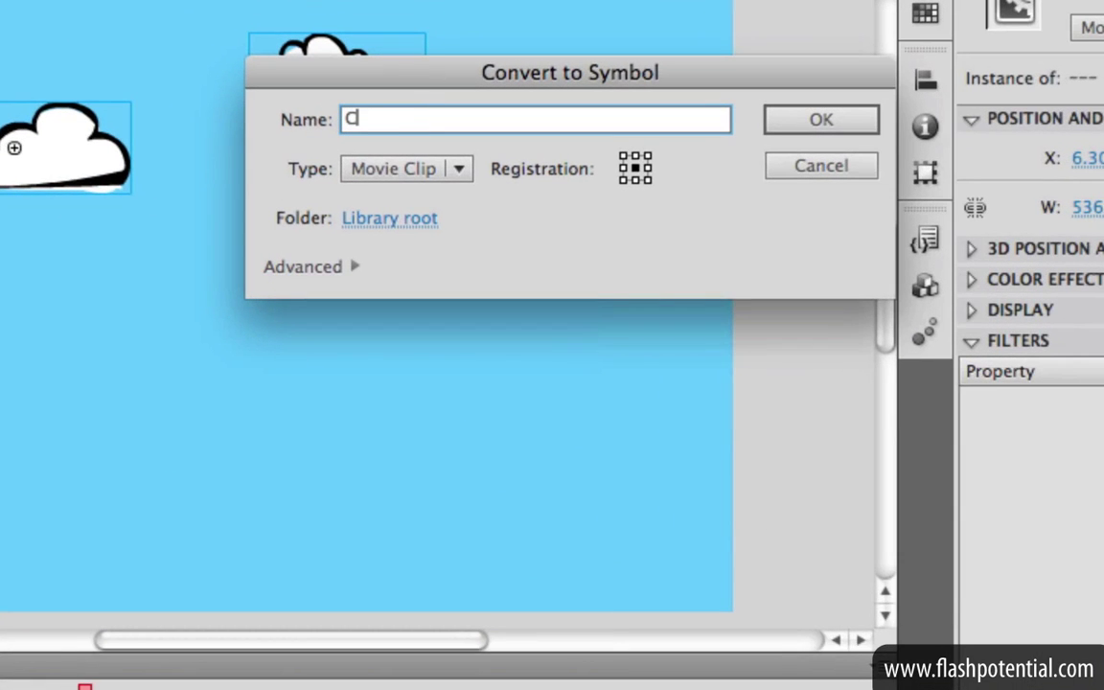
type("loudsAnima")
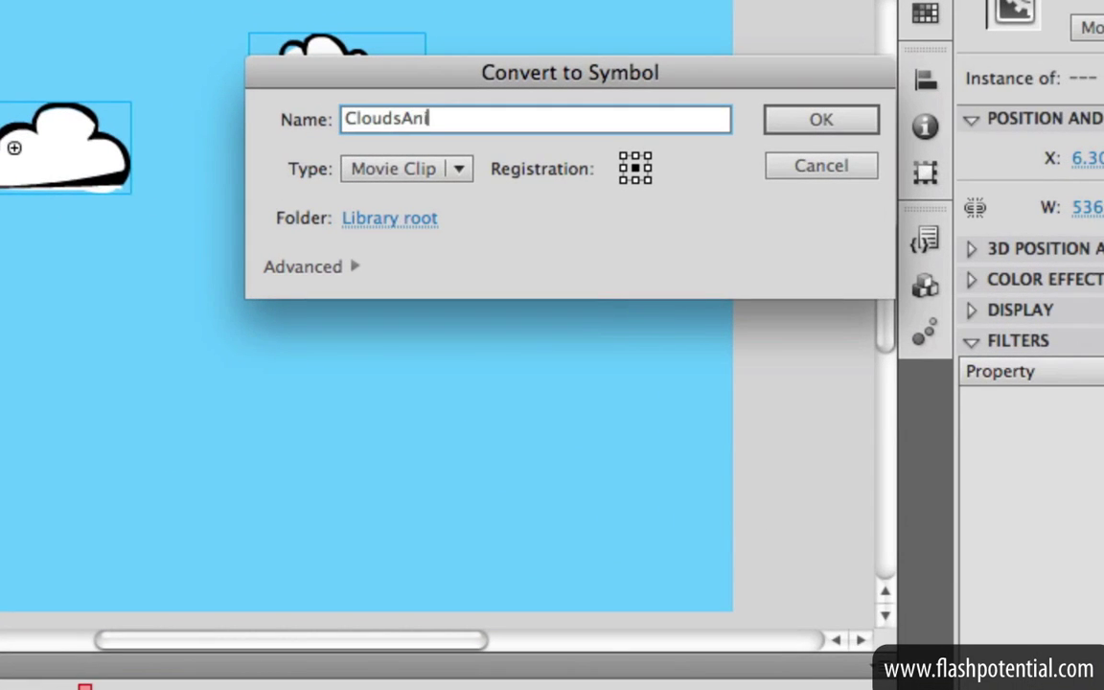
type("tion")
left_click(821, 123)
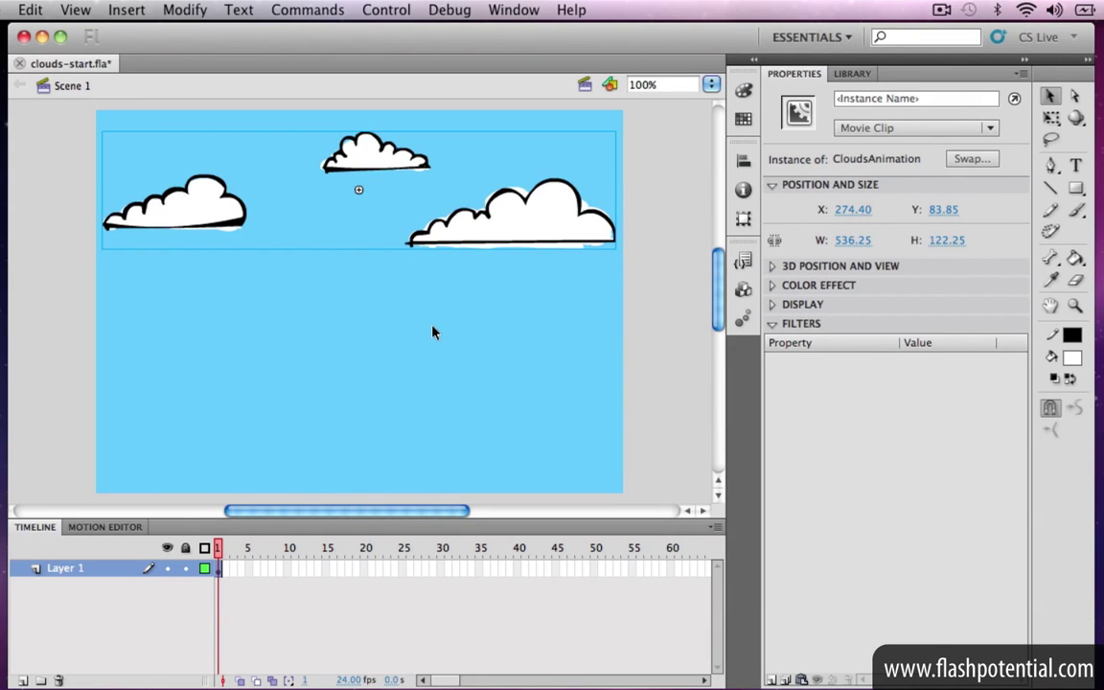
Edit CloudsAnimation in place and use Distribute to Layers on its three clouds
right_click(367, 153)
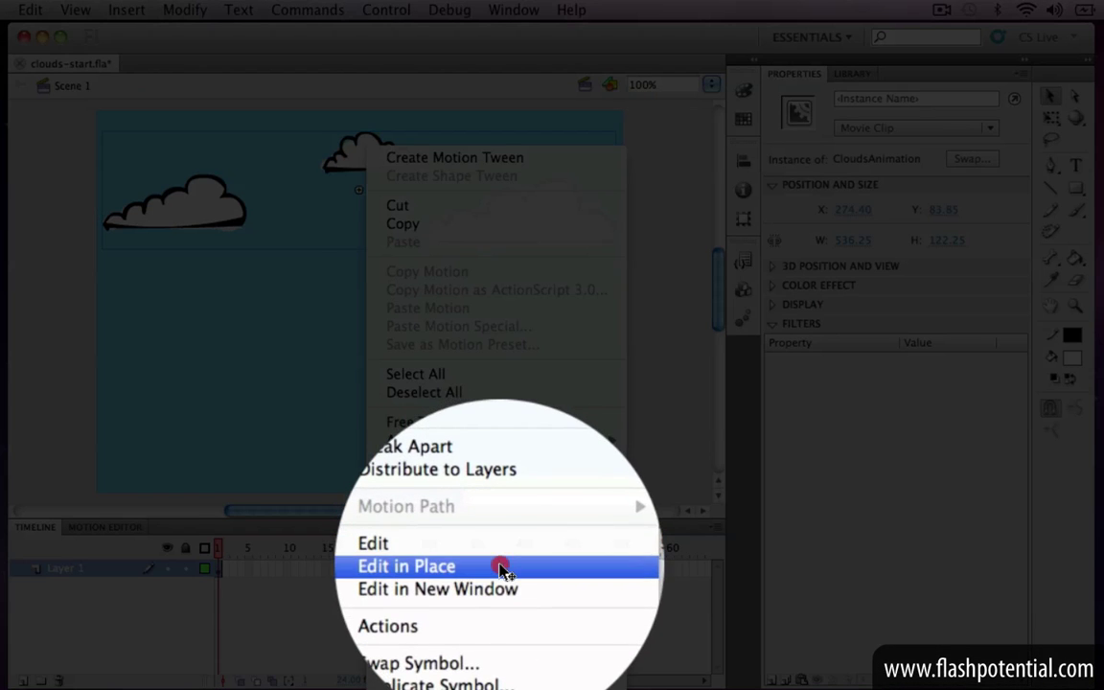
left_click(503, 569)
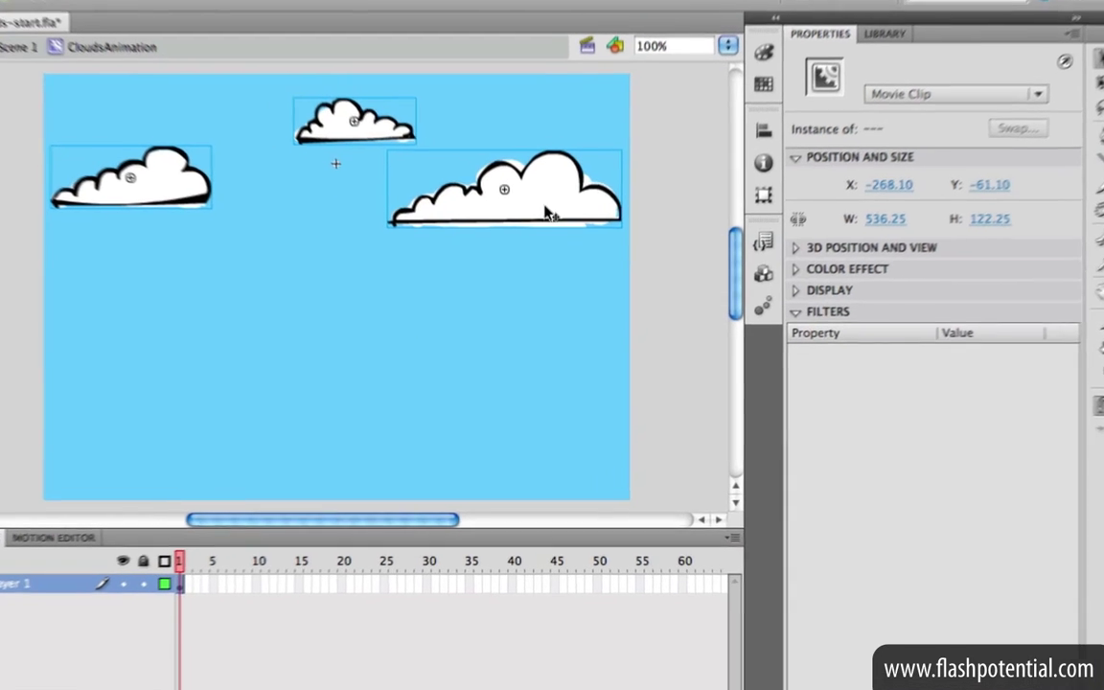
right_click(546, 234)
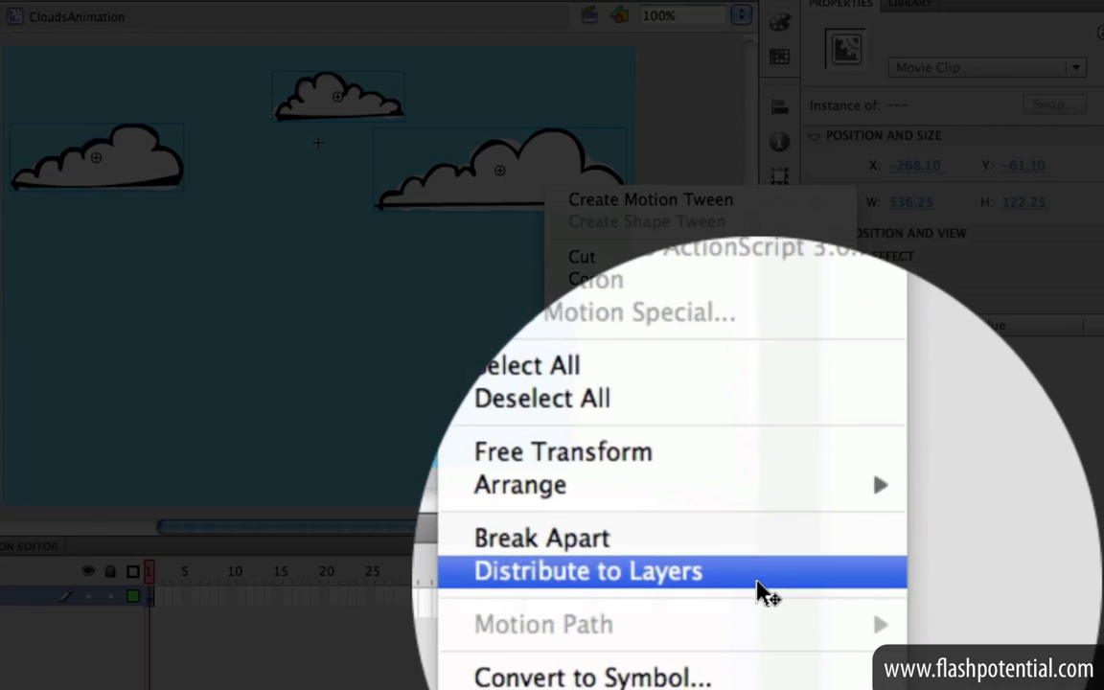
left_click(757, 587)
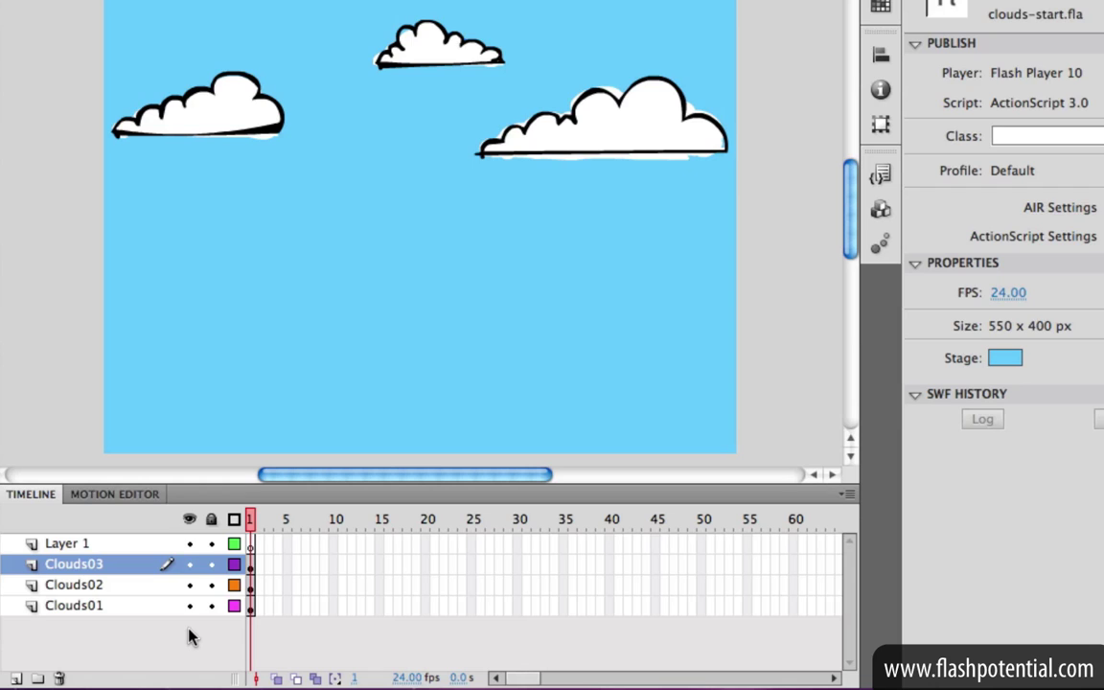
Delete the empty Layer 1, leaving the Clouds01, Clouds02 and Clouds03 layers
left_click(138, 608)
left_click(115, 584)
left_click(111, 567)
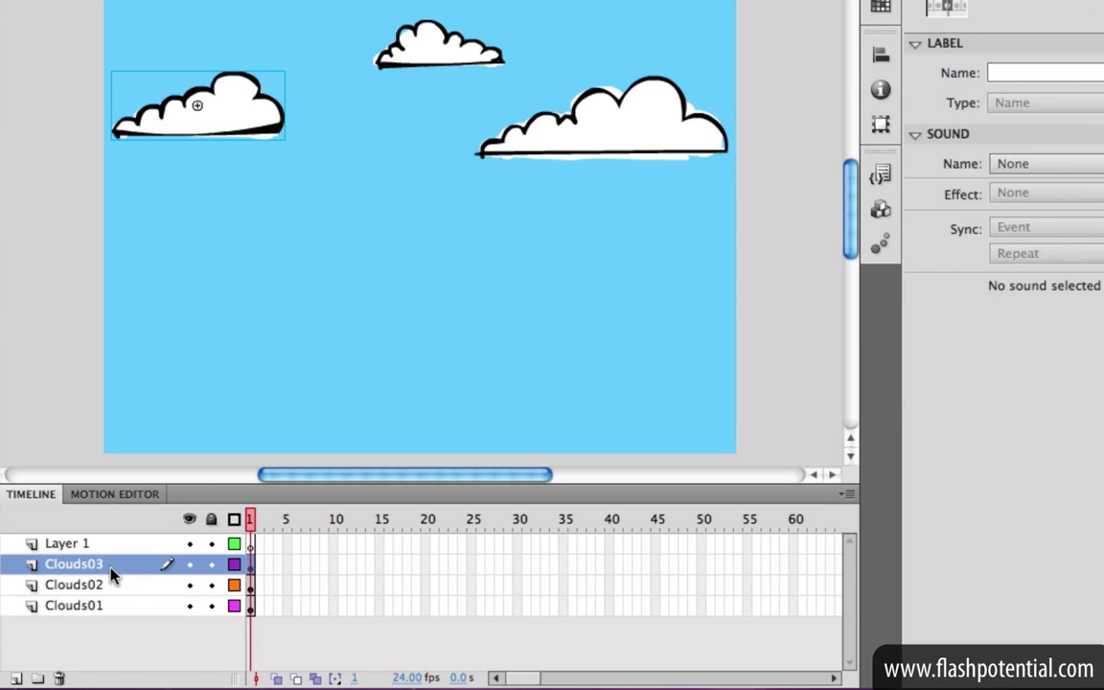
left_click(113, 545)
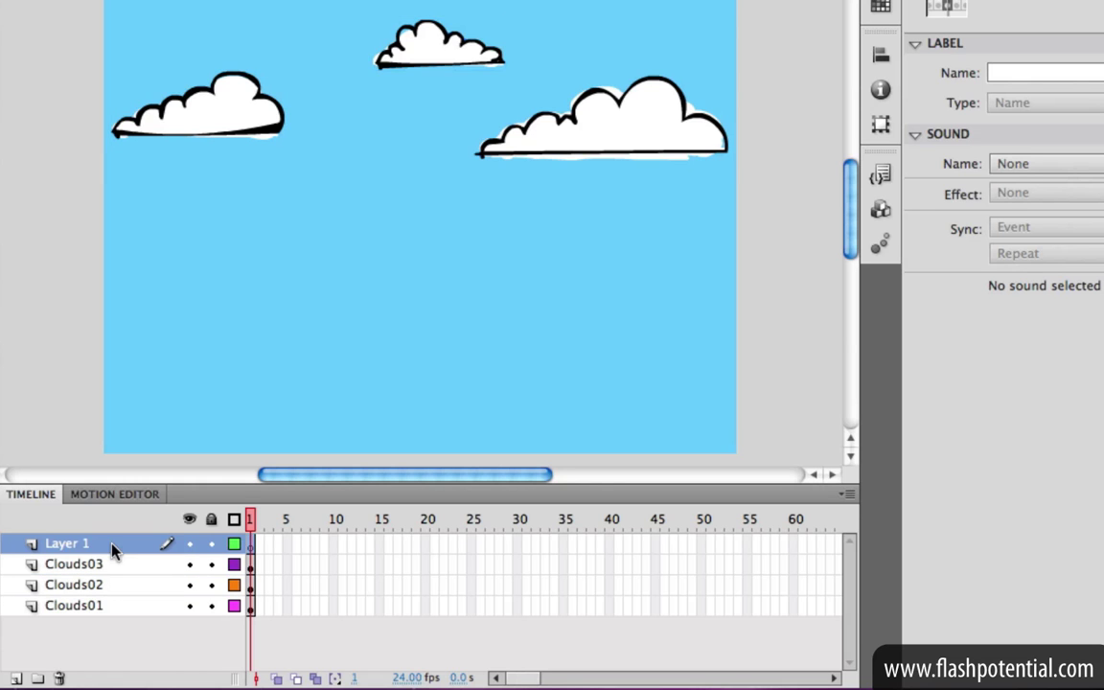
left_click(61, 678)
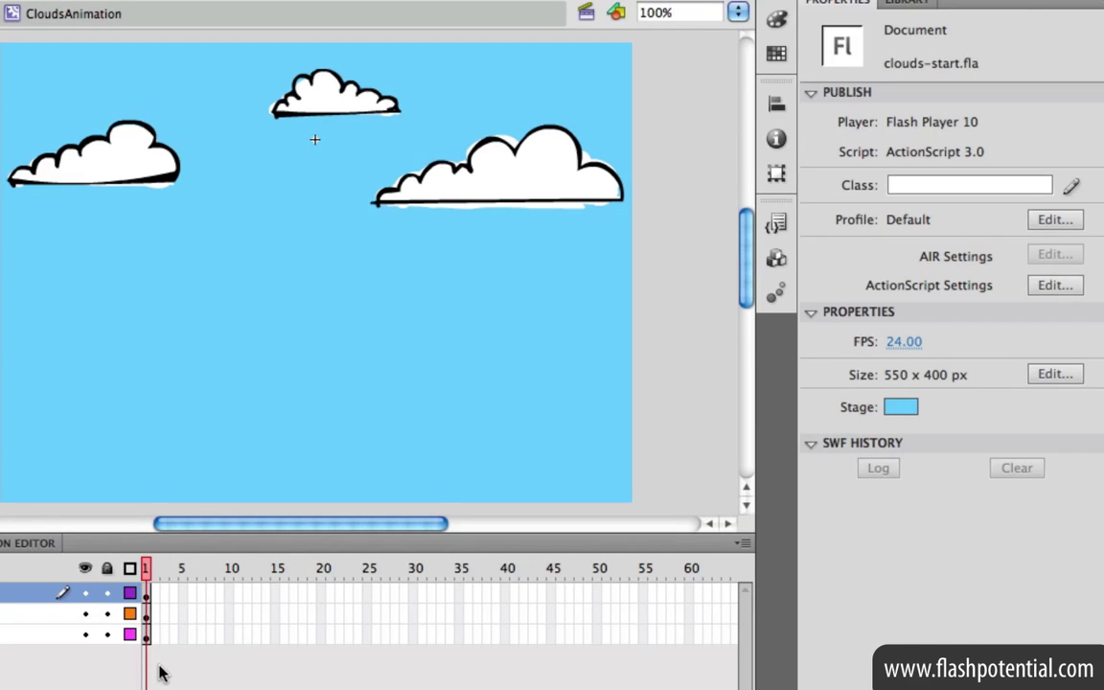
Add keyframes at frames 50 and 100, shifting the large cloud left at frame 50
left_click(147, 635)
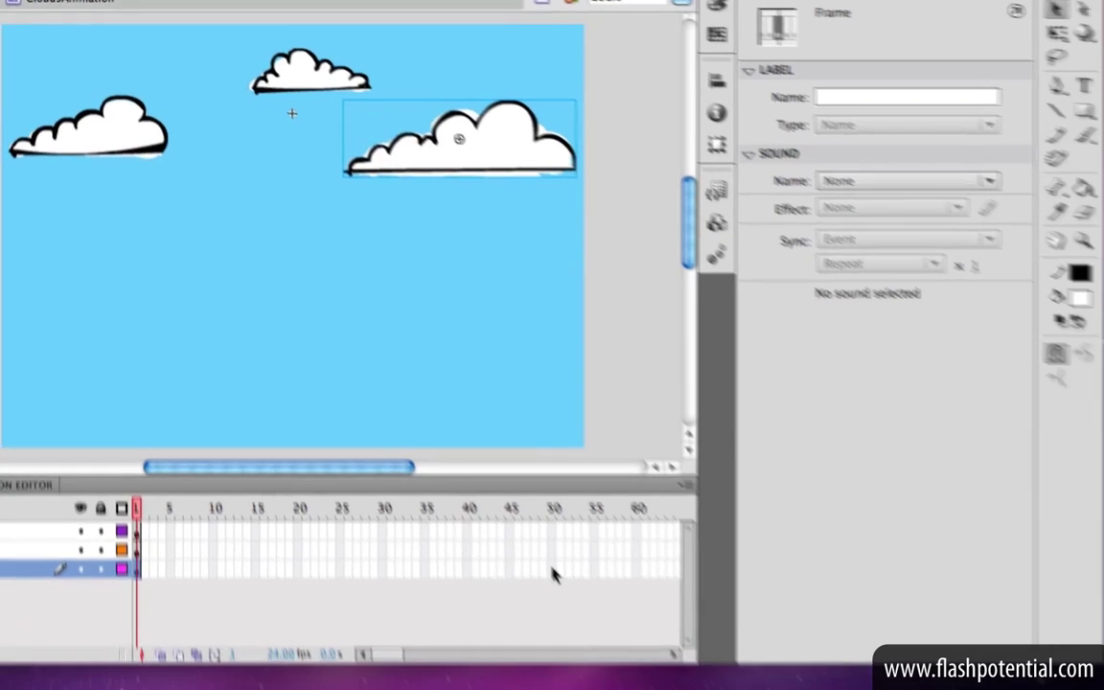
right_click(595, 634)
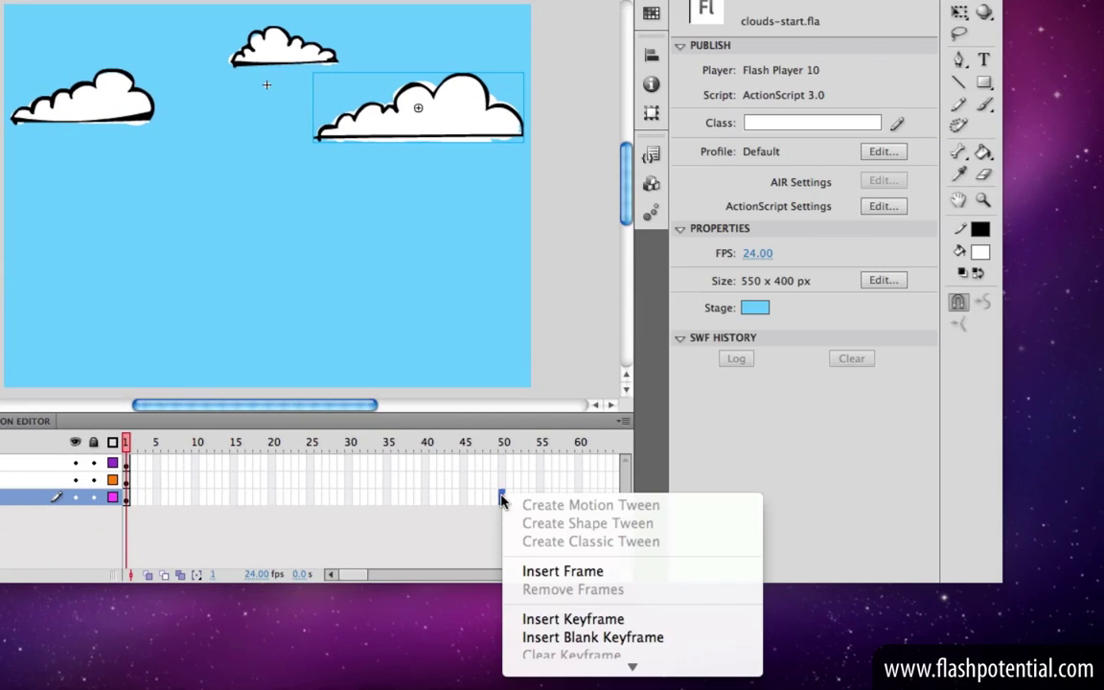
left_click(553, 621)
left_click_drag(350, 573, 375, 574)
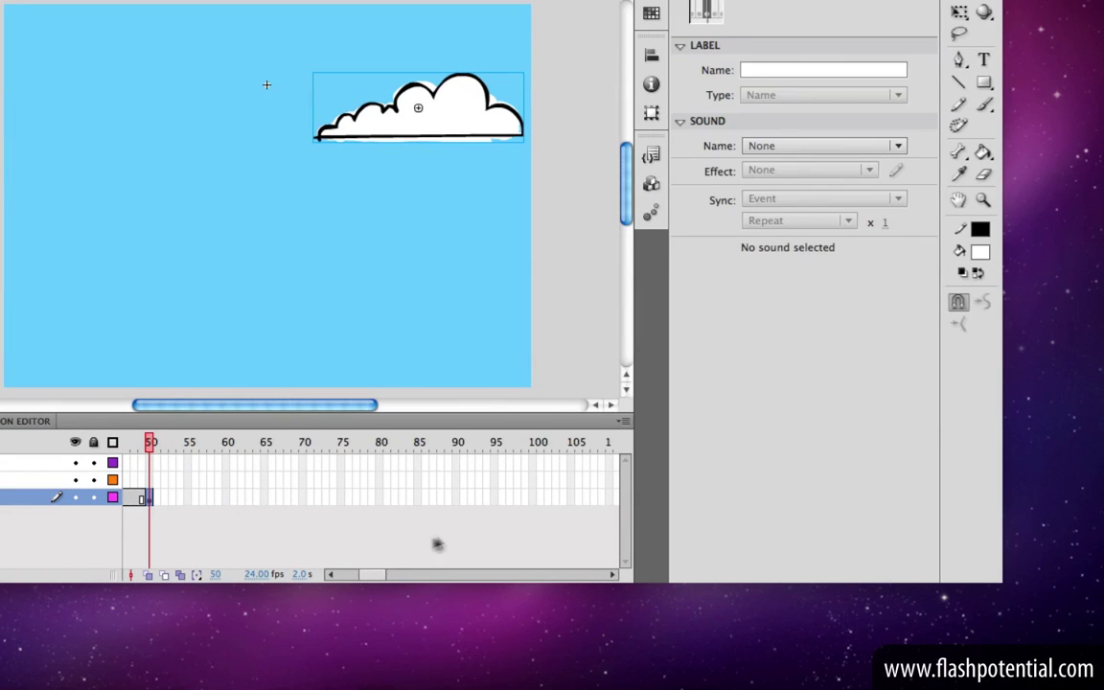
right_click(532, 497)
left_click(556, 620)
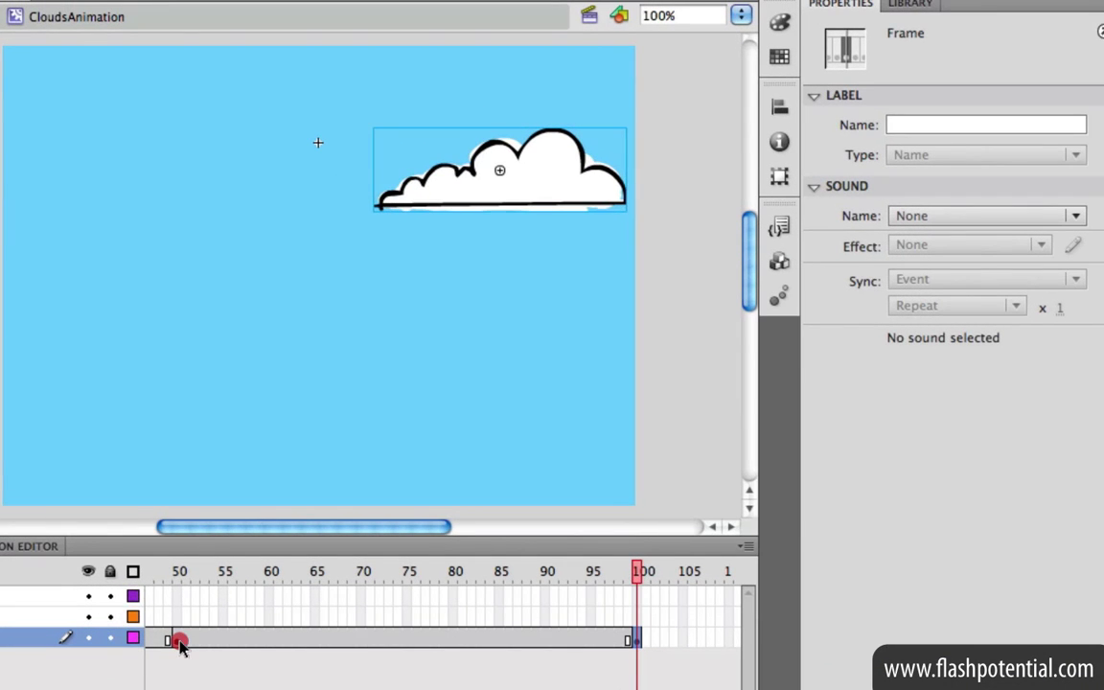
left_click(178, 640)
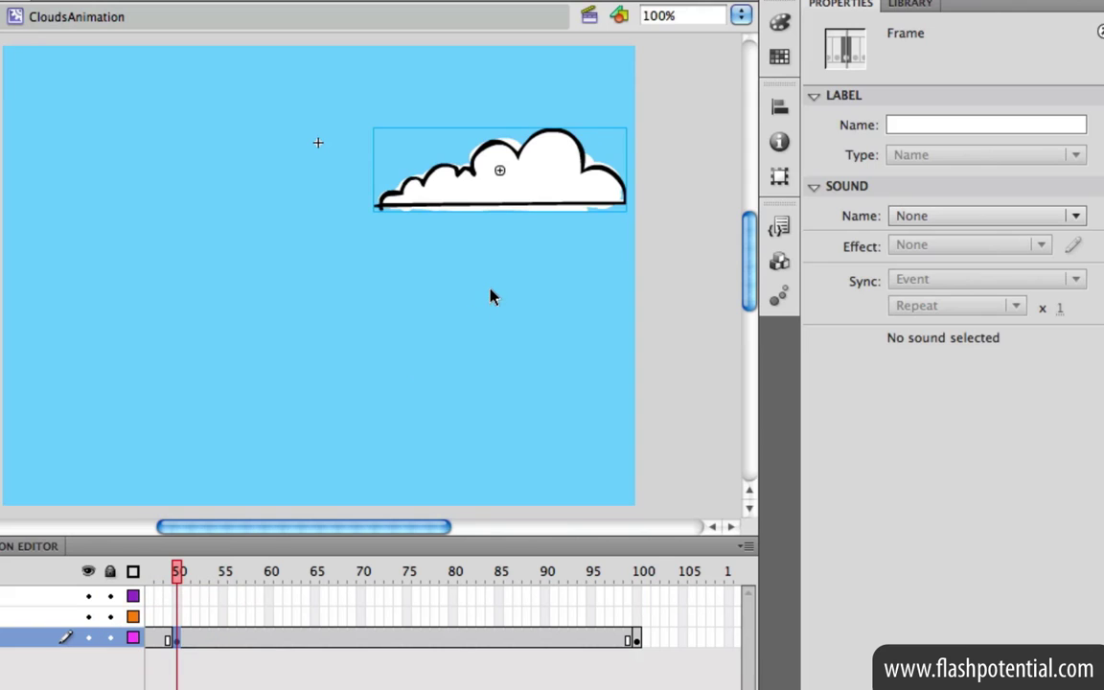
left_click_drag(471, 195, 428, 194)
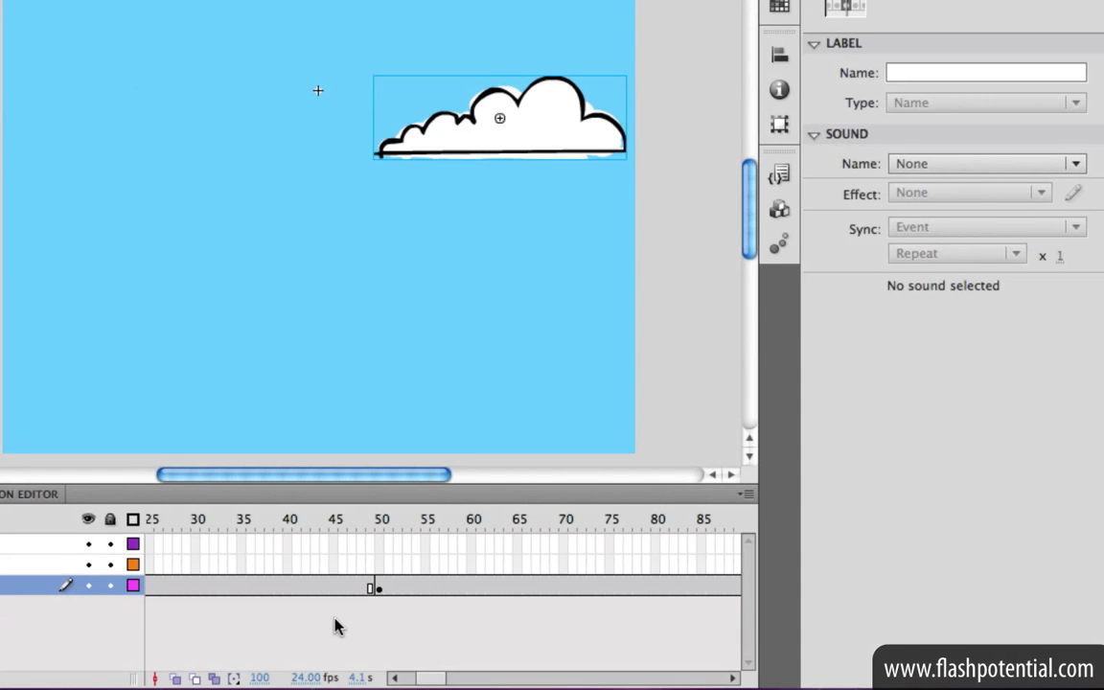
Create classic tweens for frames 1–50 and 50–100 on the large cloud's layer
right_click(269, 594)
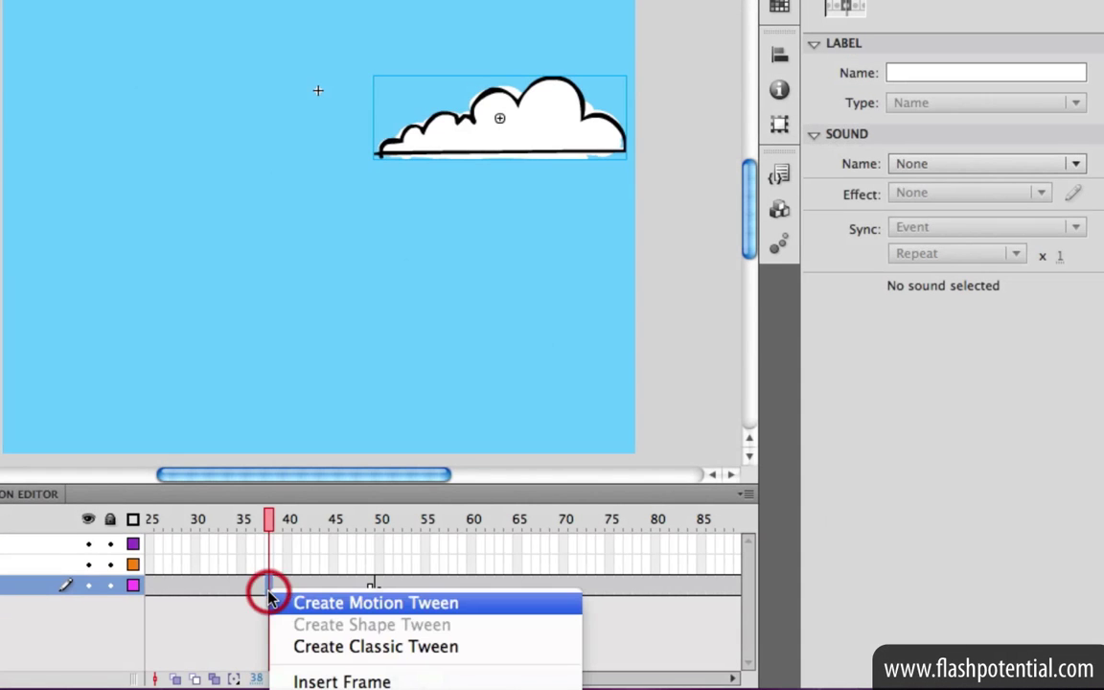
left_click(287, 645)
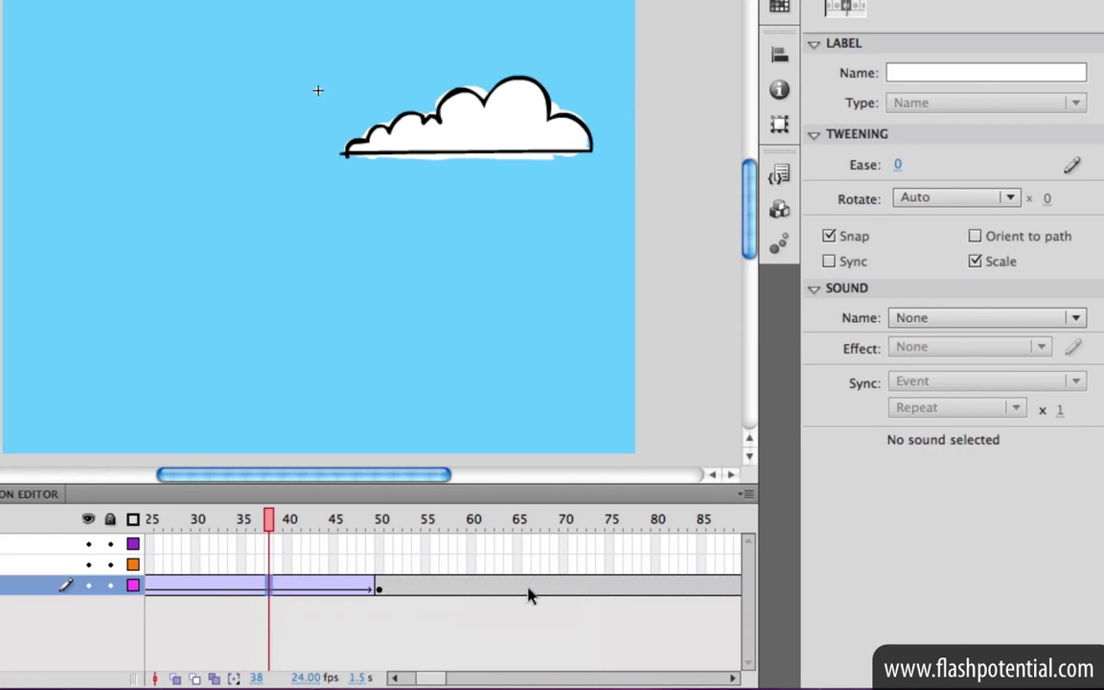
right_click(525, 591)
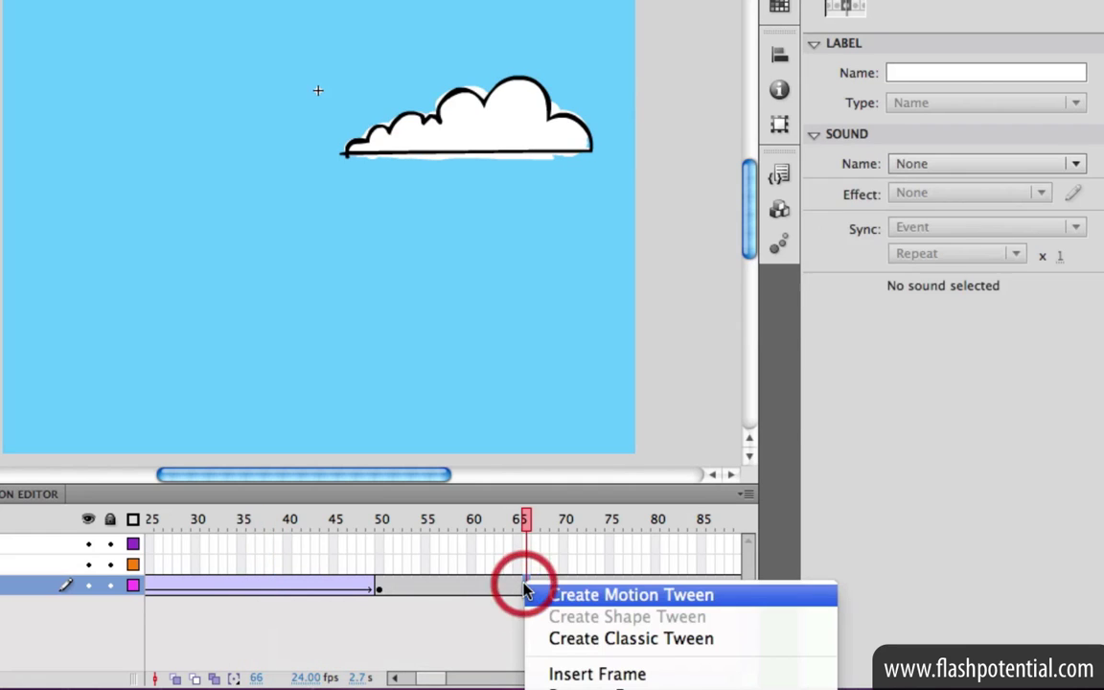
left_click(554, 640)
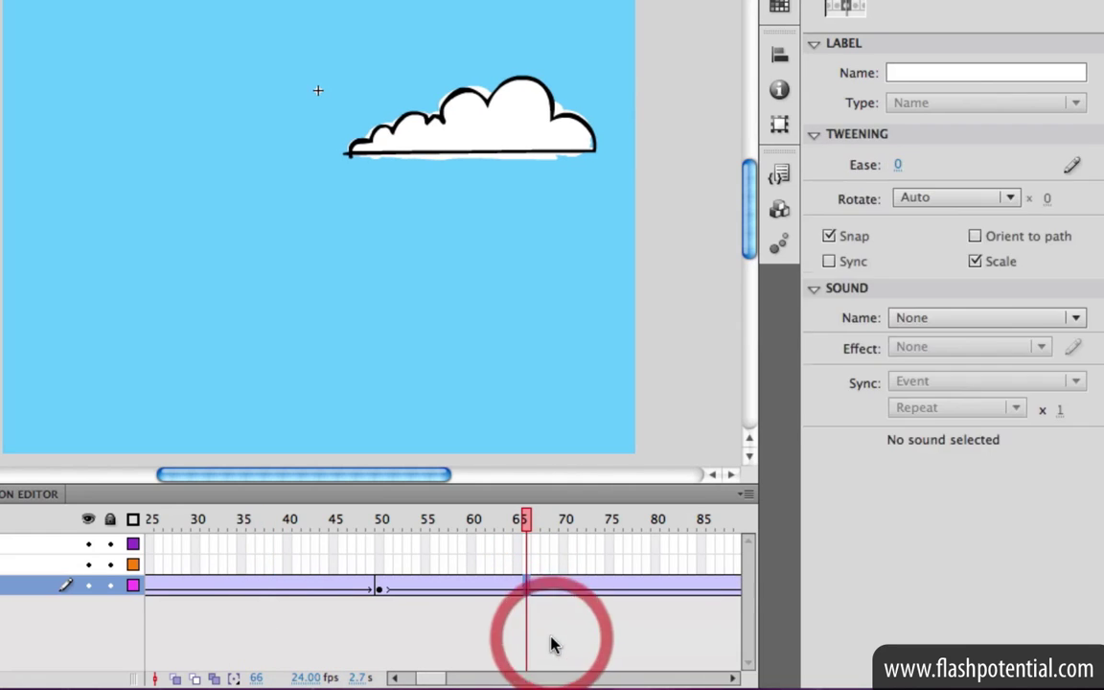
left_click(441, 639)
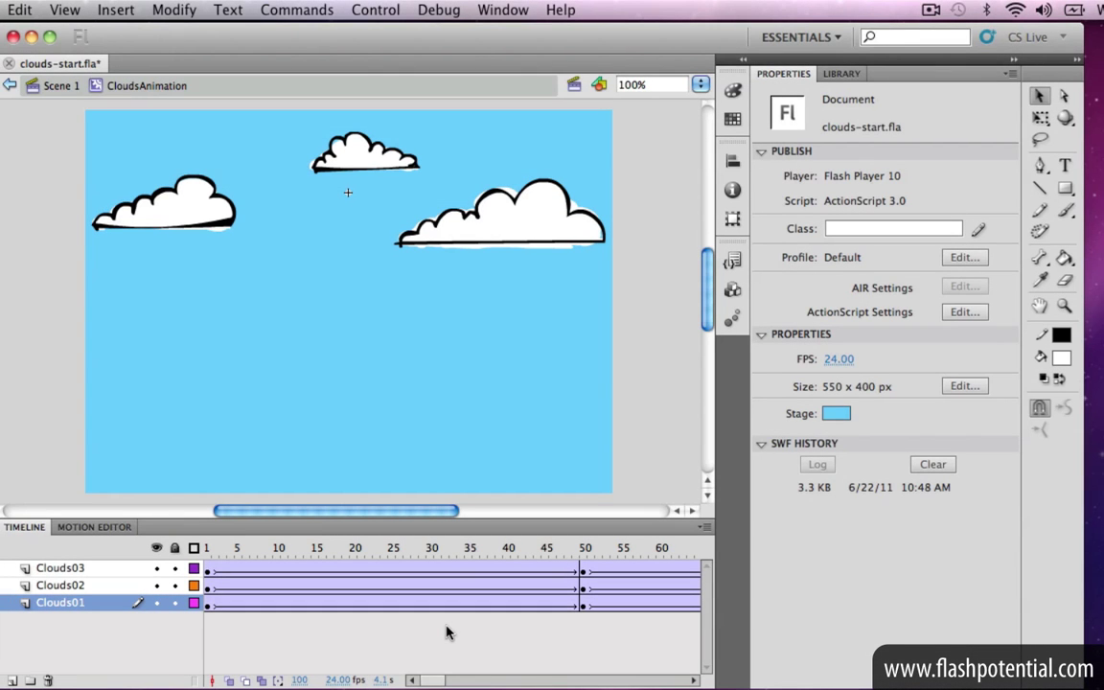
Test the cloud animation with Control > Test Movie > in Flash Professional
left_click(375, 10)
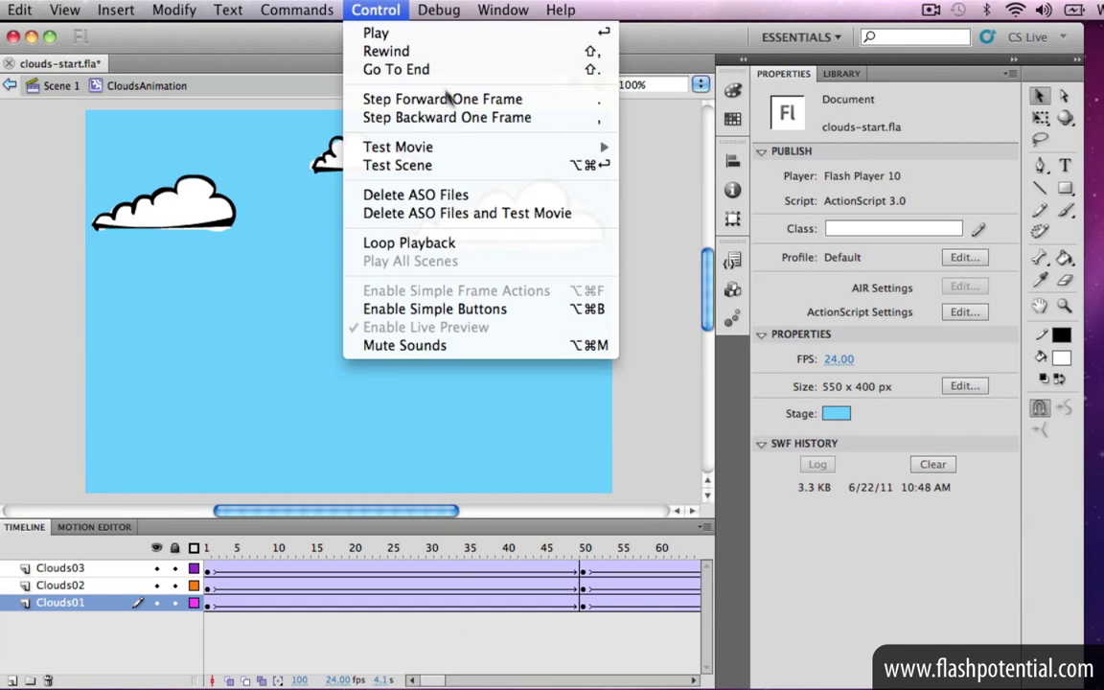
mouse_move(479, 146)
left_click(677, 147)
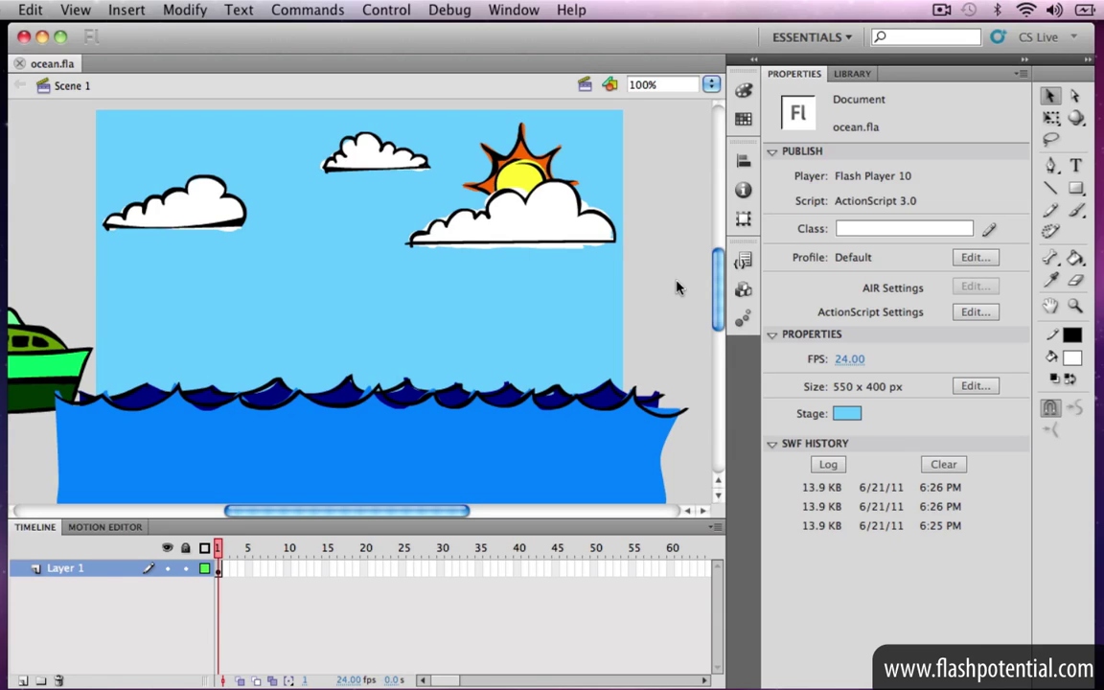
Inspect the SunAnimation, ShipAnimation and WaterAnimation symbols, then test-play the ocean scene
double_click(525, 135)
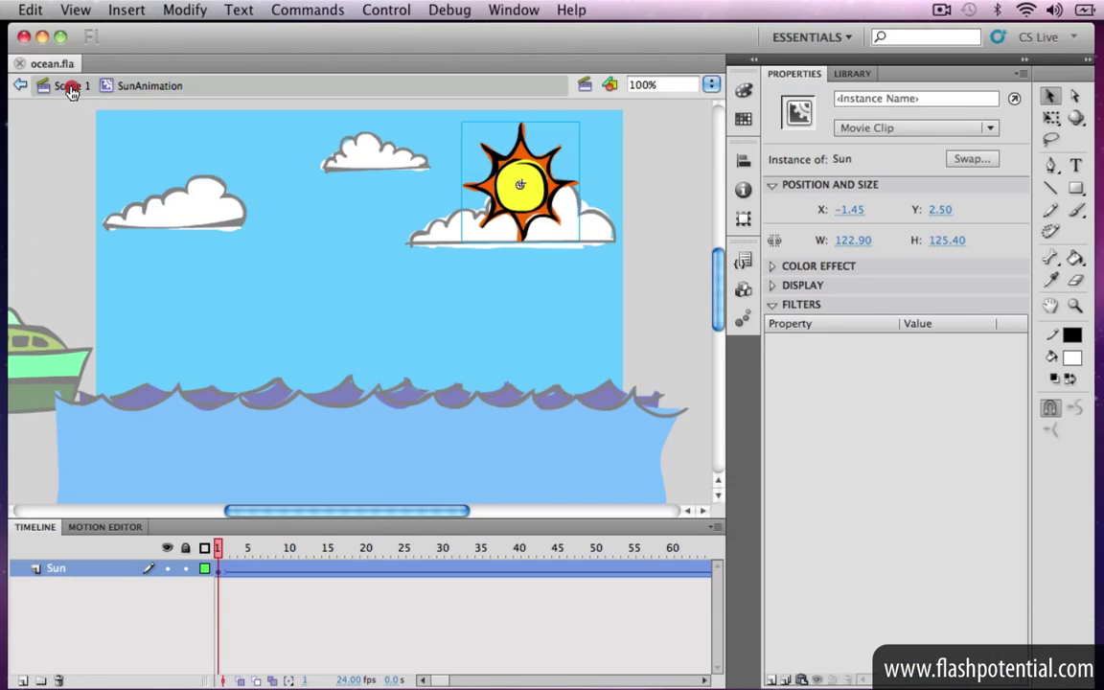
left_click(67, 85)
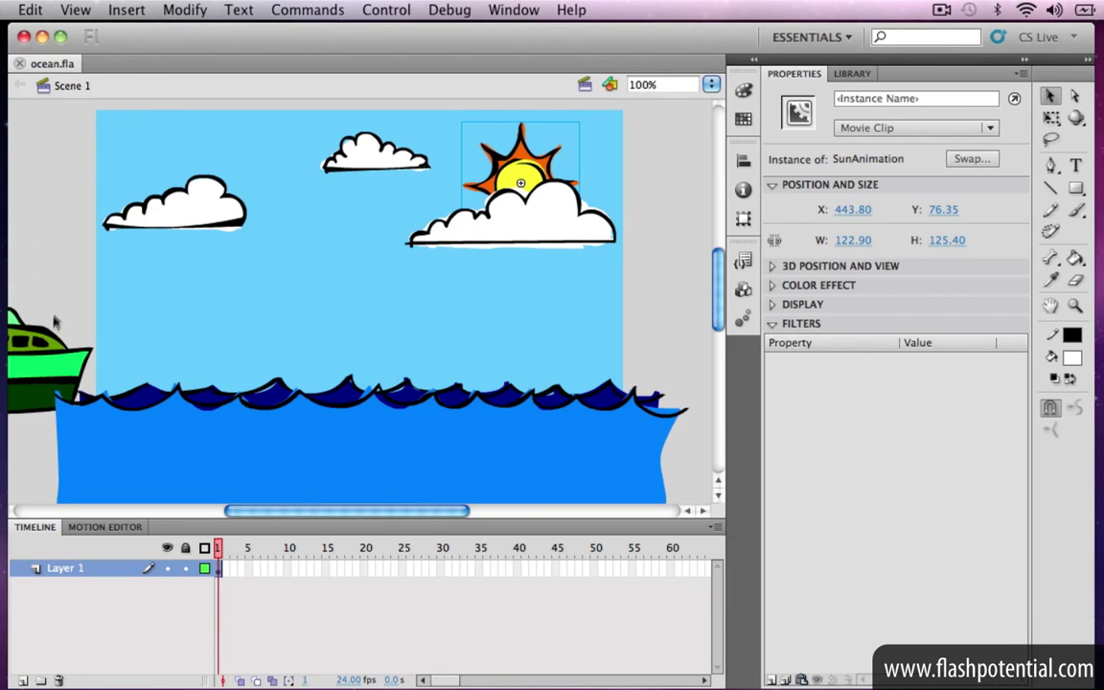
double_click(48, 352)
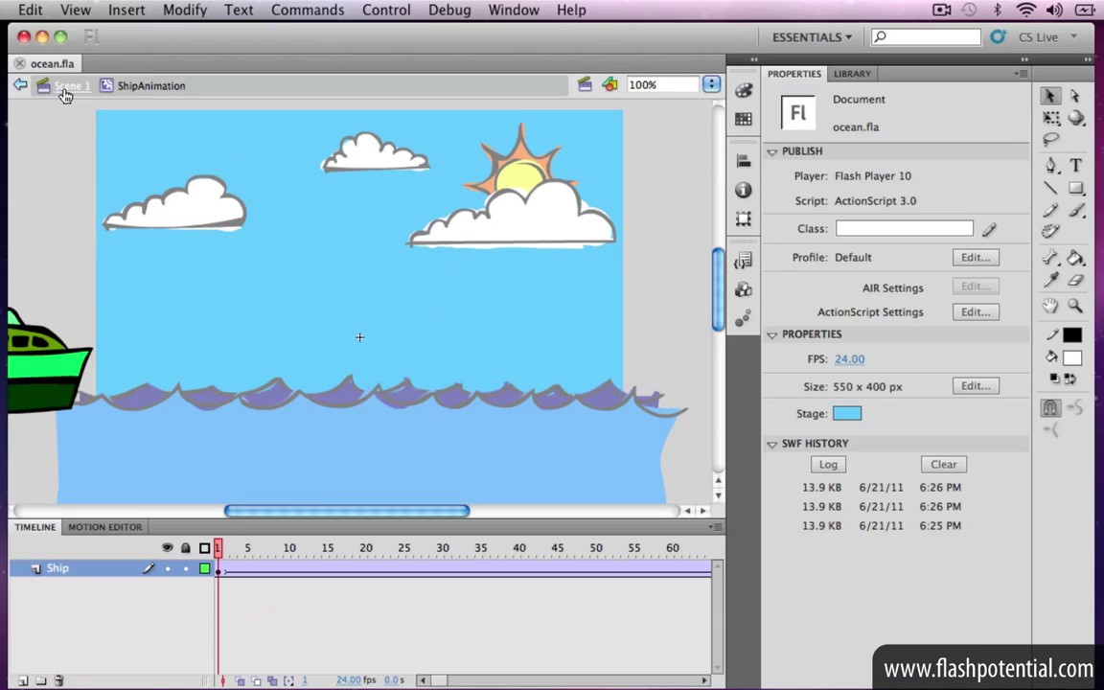
left_click(65, 93)
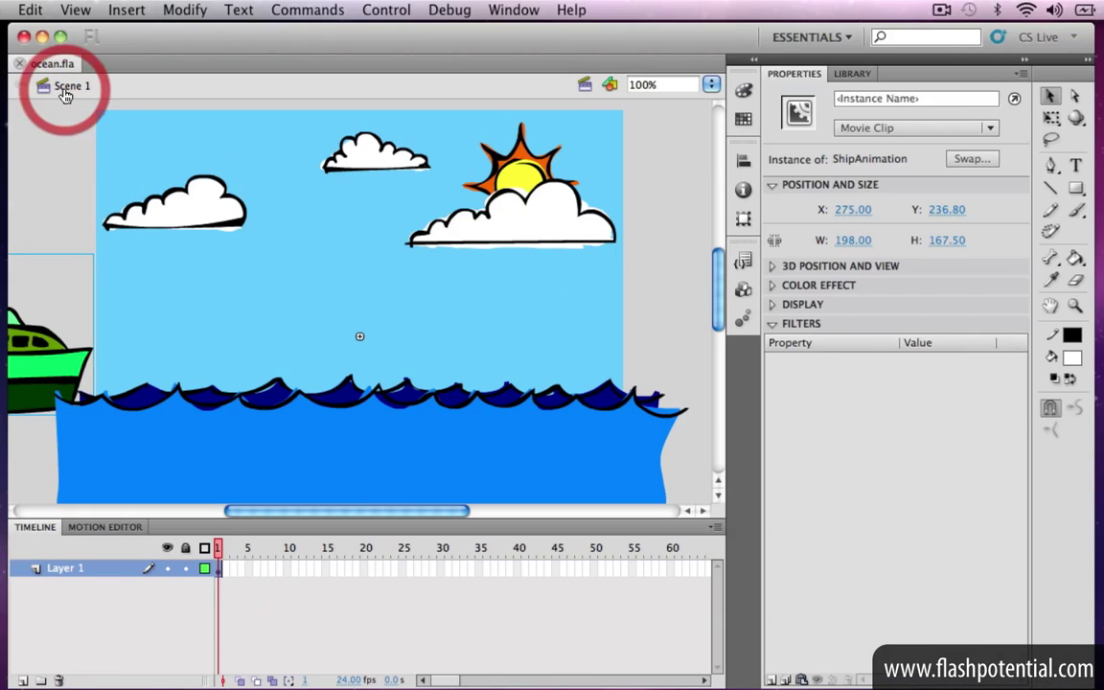
double_click(274, 429)
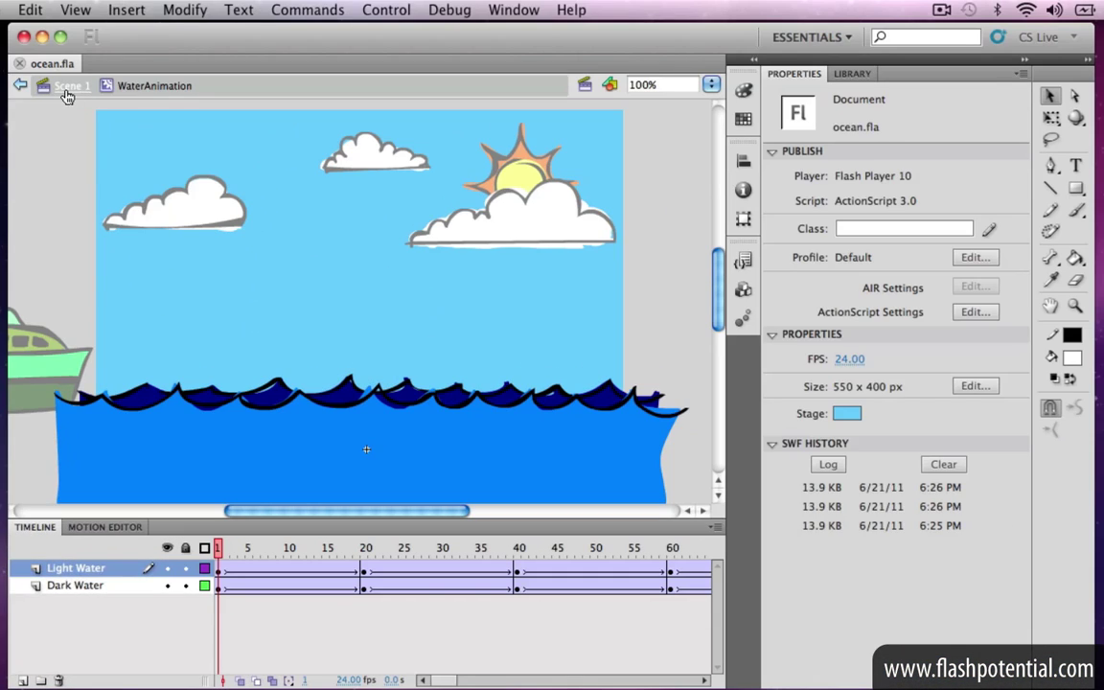
left_click(67, 91)
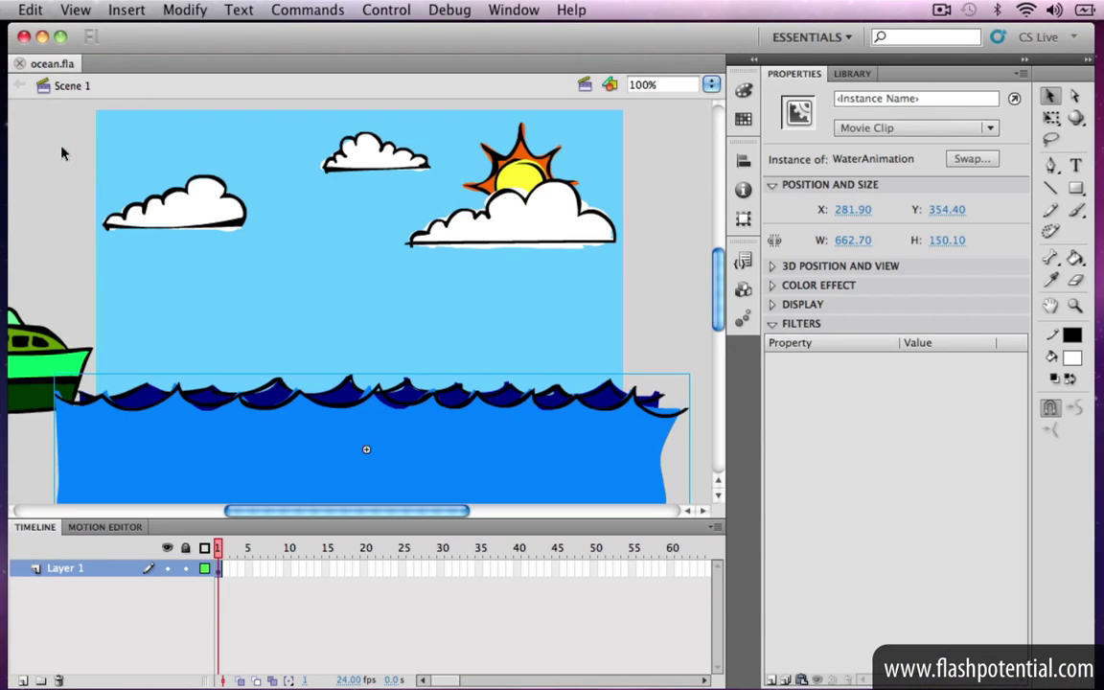
left_click(372, 12)
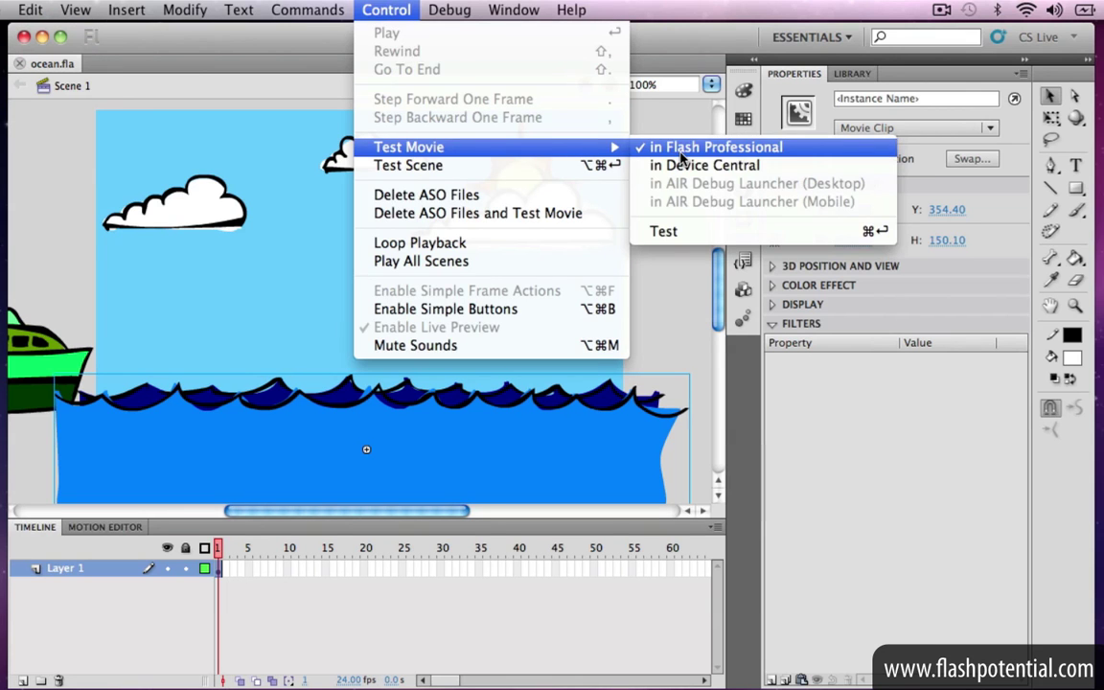
left_click(682, 156)
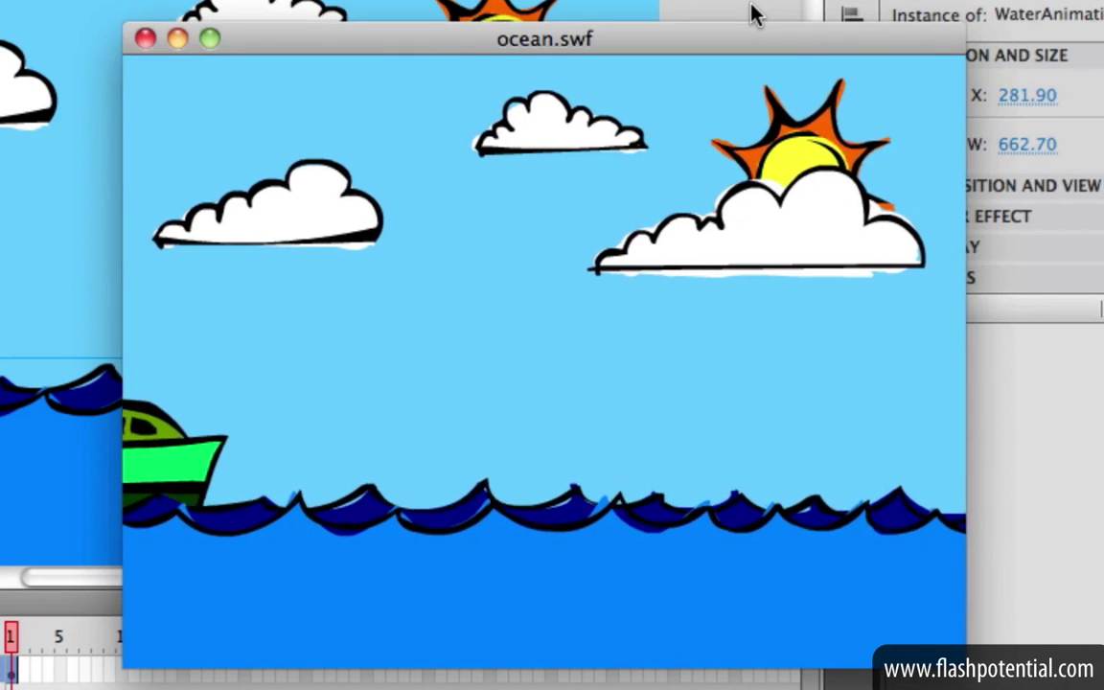